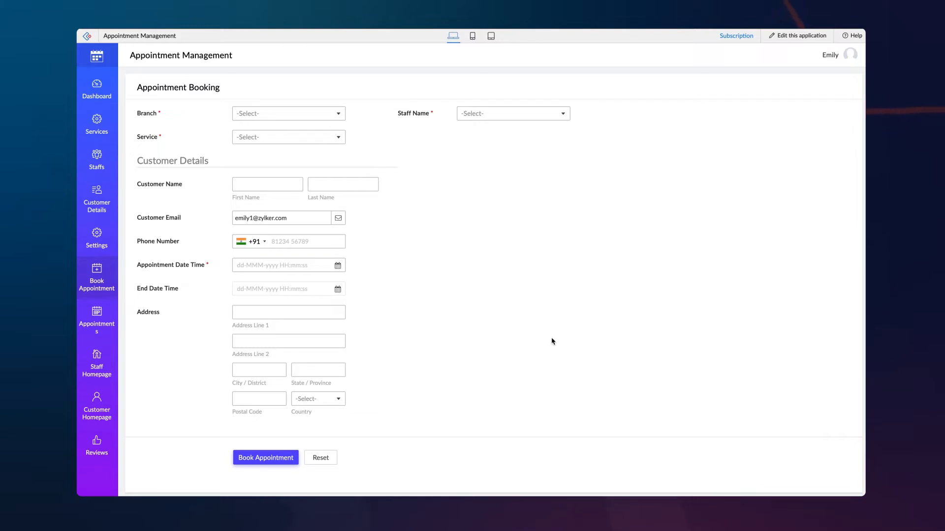
Dismiss the appointment date picker, then start a new workflow under the app's Workflow > Schedules section.
{"action": "left_click", "coordinate": [314, 269]}
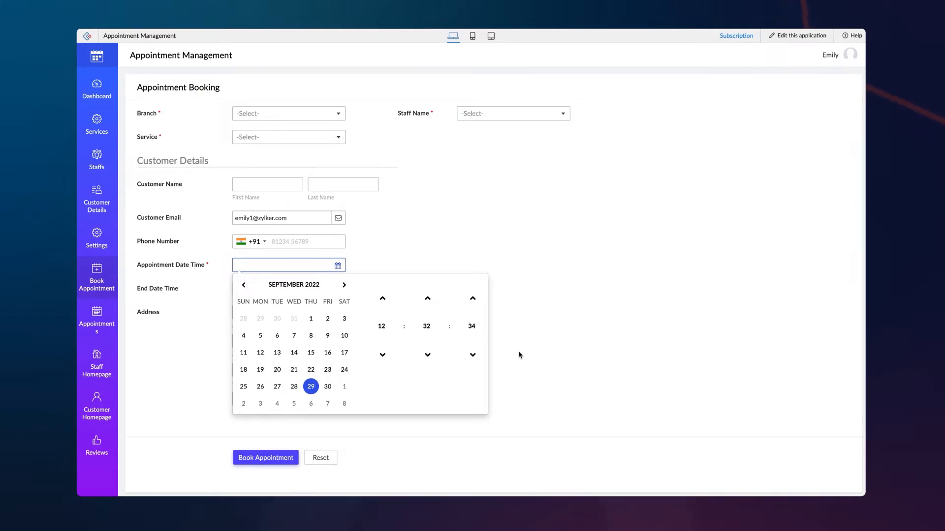
{"action": "left_click", "coordinate": [519, 353]}
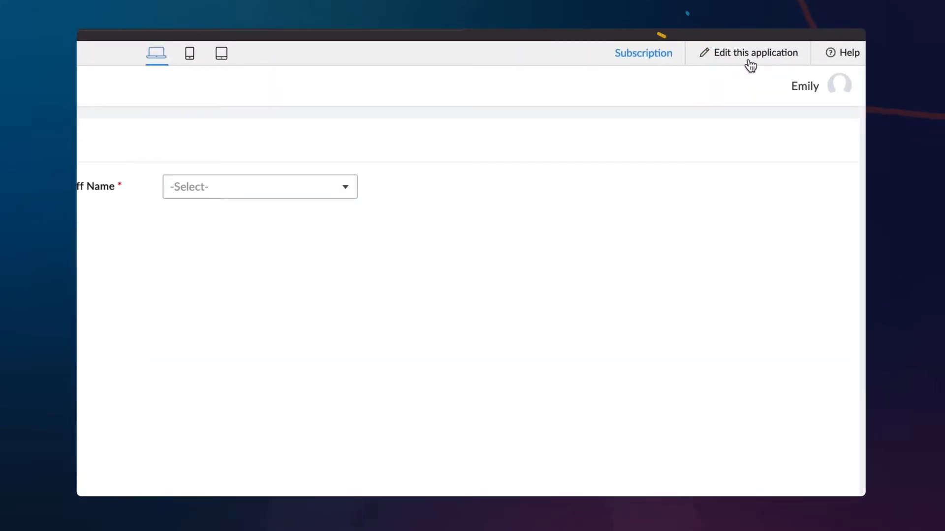
{"action": "left_click", "coordinate": [769, 49]}
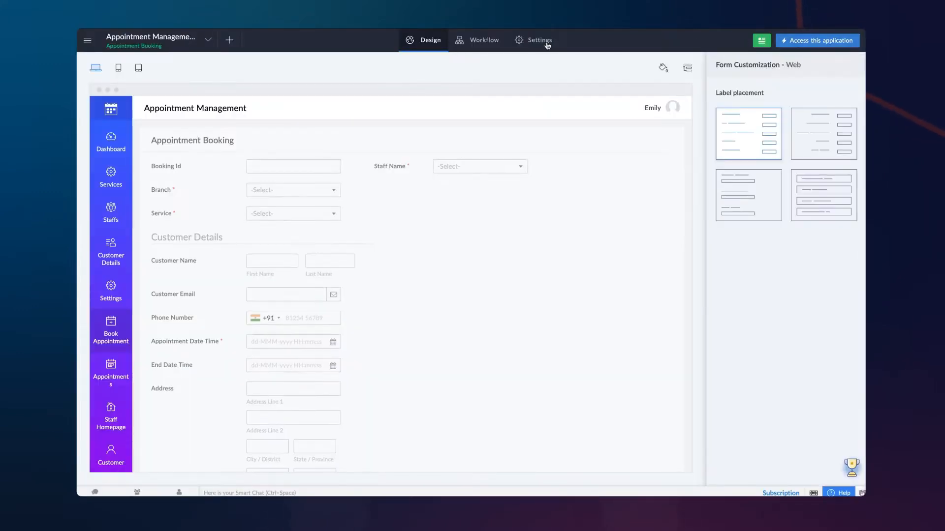
{"action": "left_click", "coordinate": [496, 43]}
{"action": "left_click", "coordinate": [196, 86]}
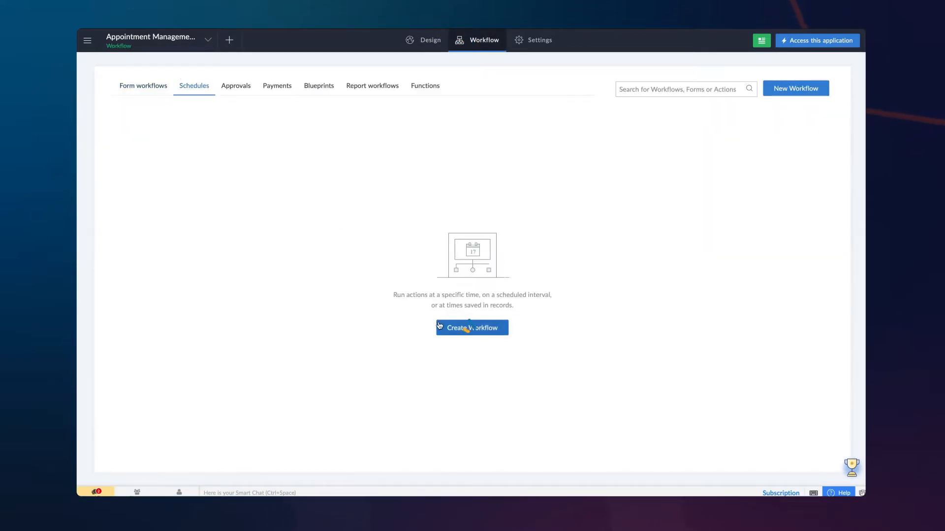
{"action": "left_click", "coordinate": [439, 327]}
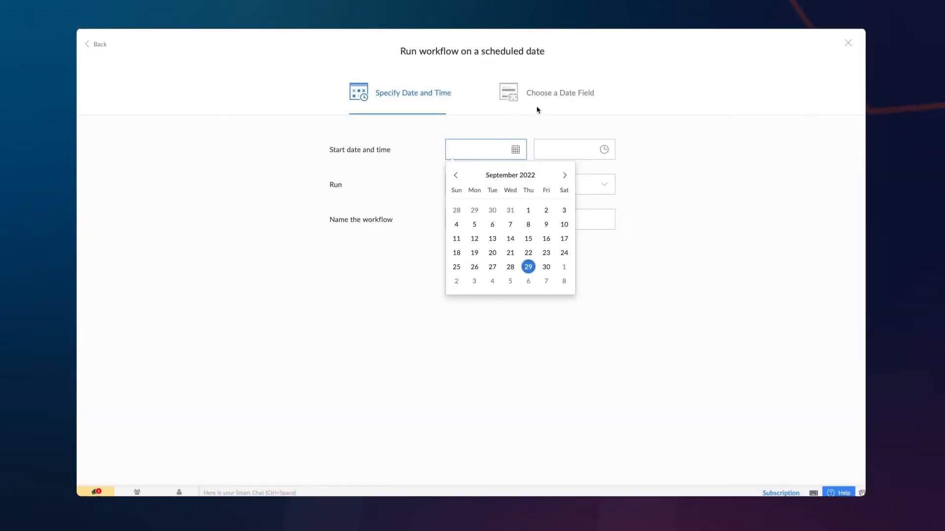
Schedule on the Appointment Booking form's Appointment Date Time field, set to run Always.
{"action": "left_click", "coordinate": [539, 106]}
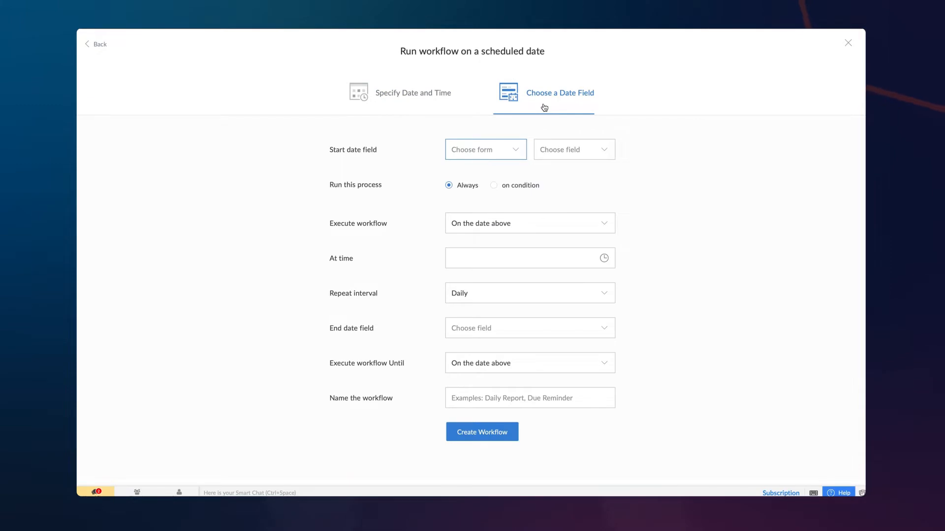
{"action": "left_click", "coordinate": [508, 150]}
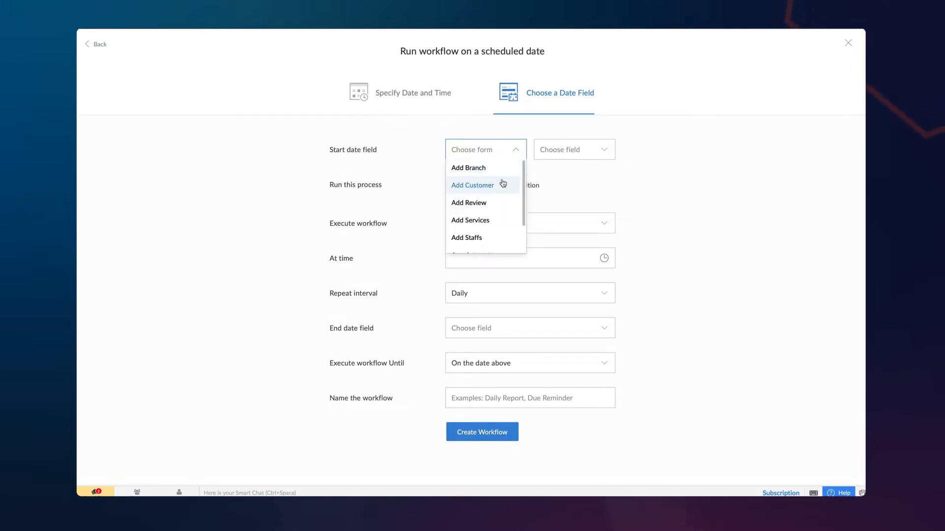
{"action": "scroll", "coordinate": [504, 185], "scroll_direction": "down", "scroll_amount": 2}
{"action": "left_click", "coordinate": [495, 222]}
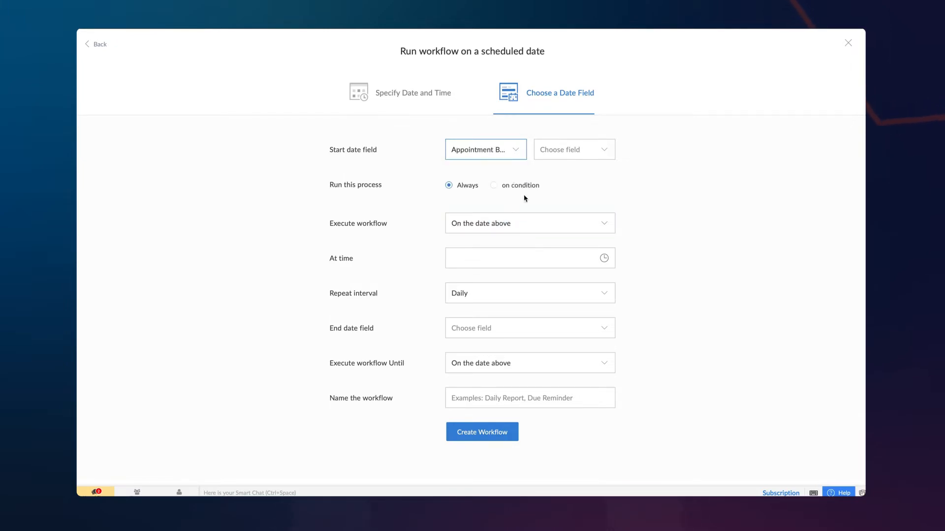
{"action": "left_click", "coordinate": [590, 156]}
{"action": "left_click", "coordinate": [587, 172]}
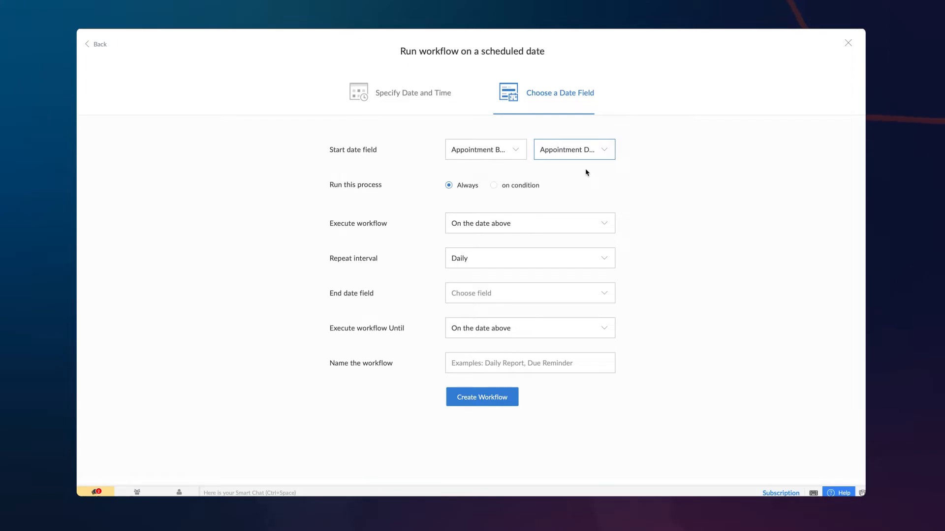
{"action": "left_click", "coordinate": [495, 186]}
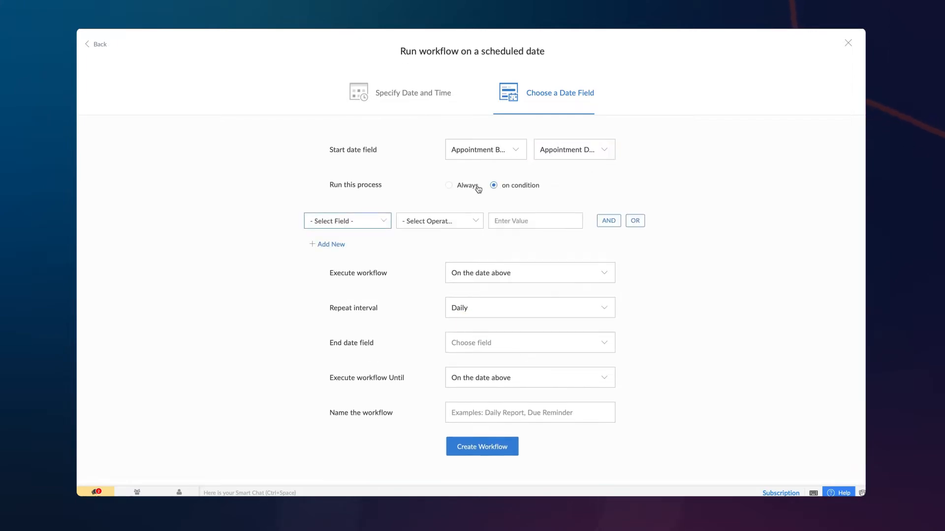
{"action": "left_click", "coordinate": [449, 185]}
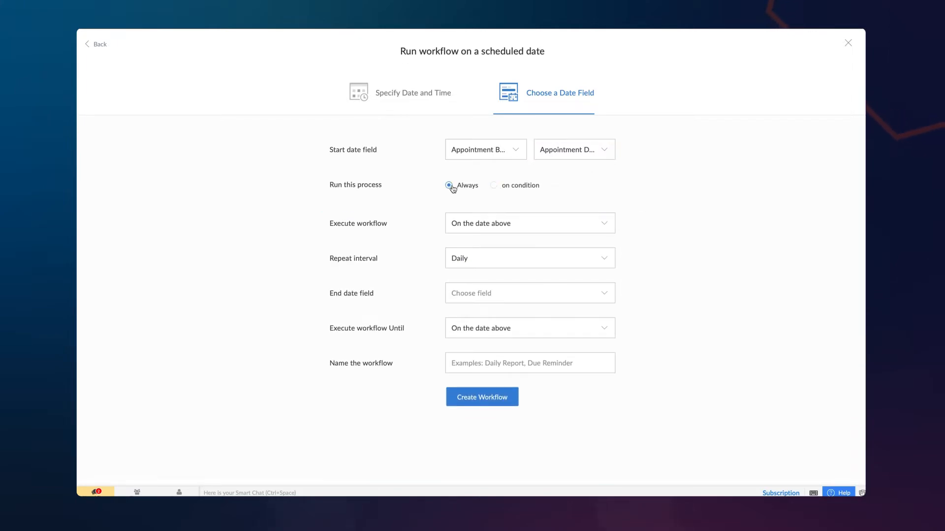
Set the workflow to execute 60 Minutes before the appointment time.
{"action": "left_click", "coordinate": [537, 222]}
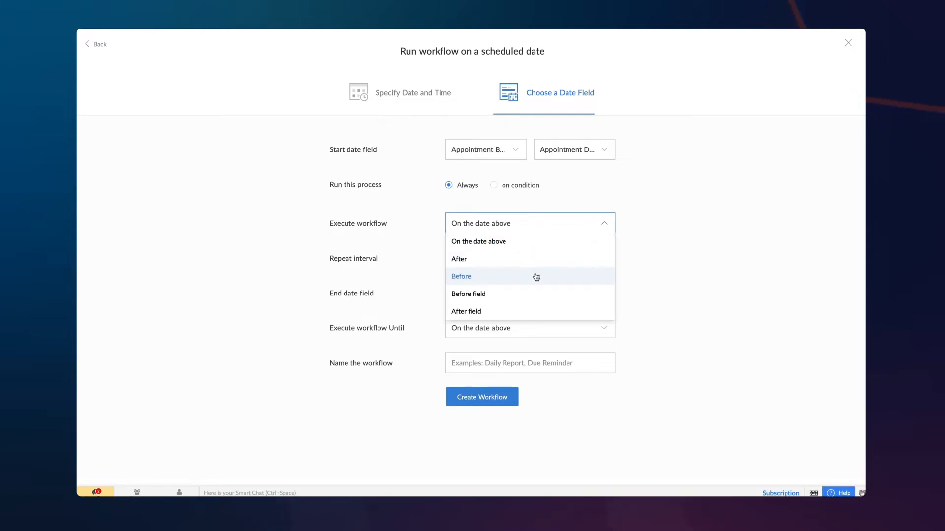
{"action": "left_click", "coordinate": [537, 277]}
{"action": "left_click", "coordinate": [536, 225]}
{"action": "type", "text": "6"}
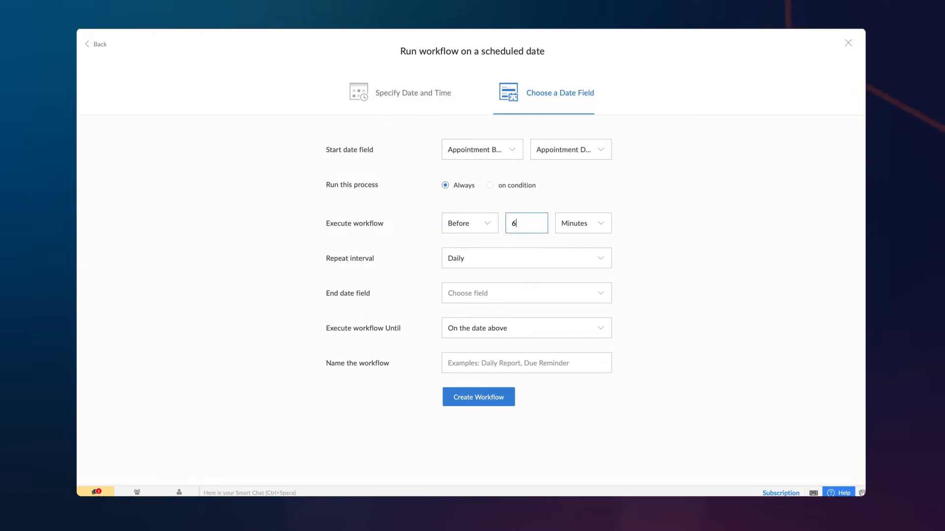
{"action": "type", "text": "0"}
{"action": "left_click", "coordinate": [576, 227]}
{"action": "left_click", "coordinate": [583, 242]}
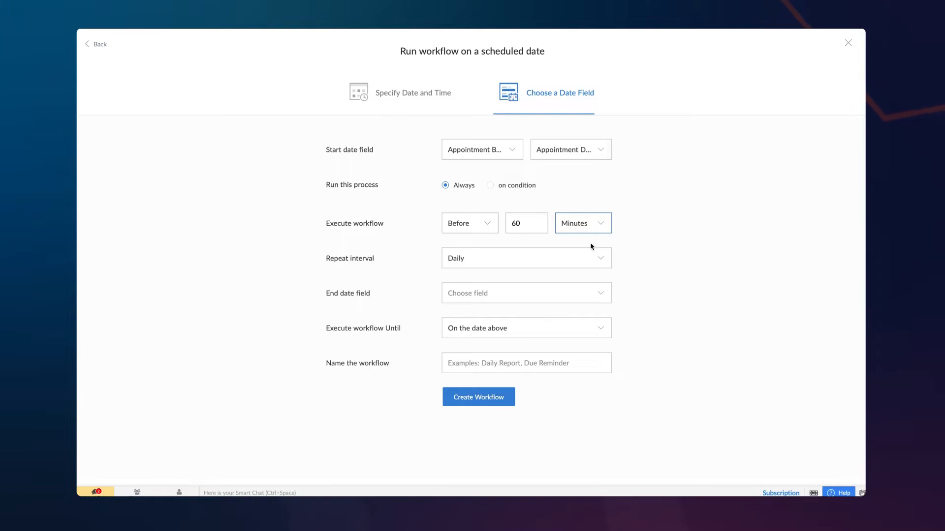
Use Appointment Date Time as the end date with a stop period of 2, and repeat Once.
{"action": "left_click", "coordinate": [590, 289]}
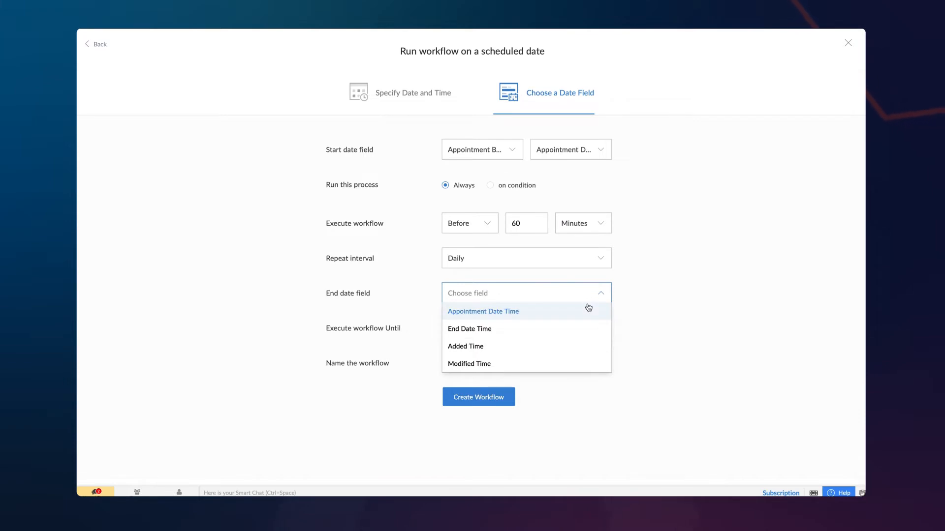
{"action": "left_click", "coordinate": [588, 309]}
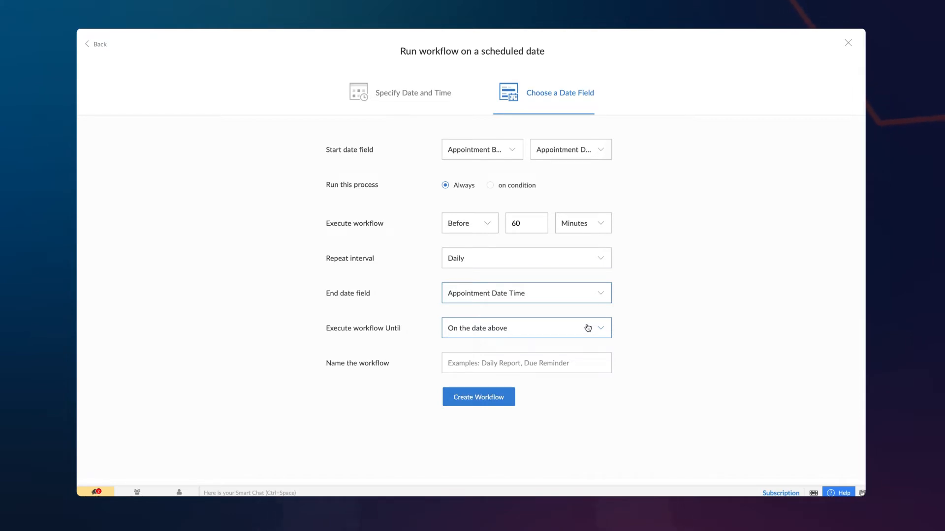
{"action": "left_click", "coordinate": [588, 328]}
{"action": "left_click", "coordinate": [566, 364]}
{"action": "left_click", "coordinate": [539, 328]}
{"action": "type", "text": "2"}
{"action": "left_click", "coordinate": [588, 330]}
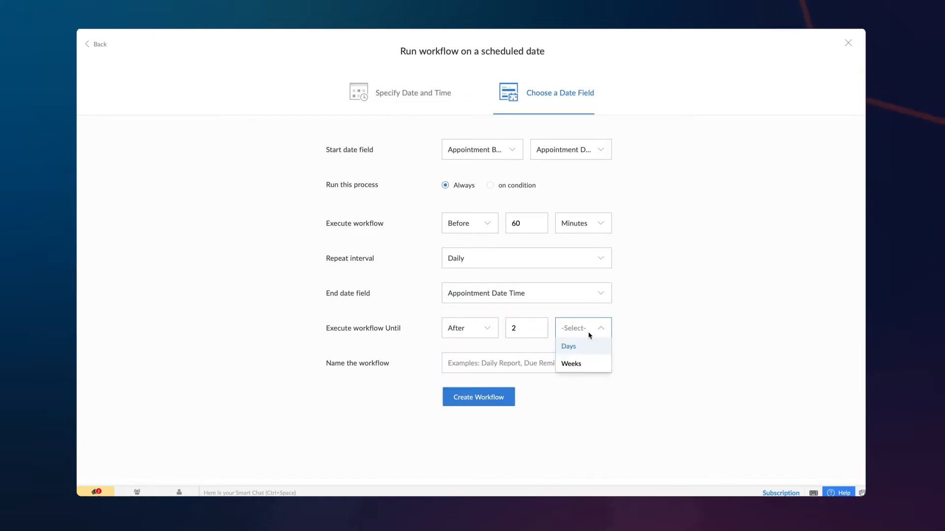
{"action": "left_click", "coordinate": [588, 345]}
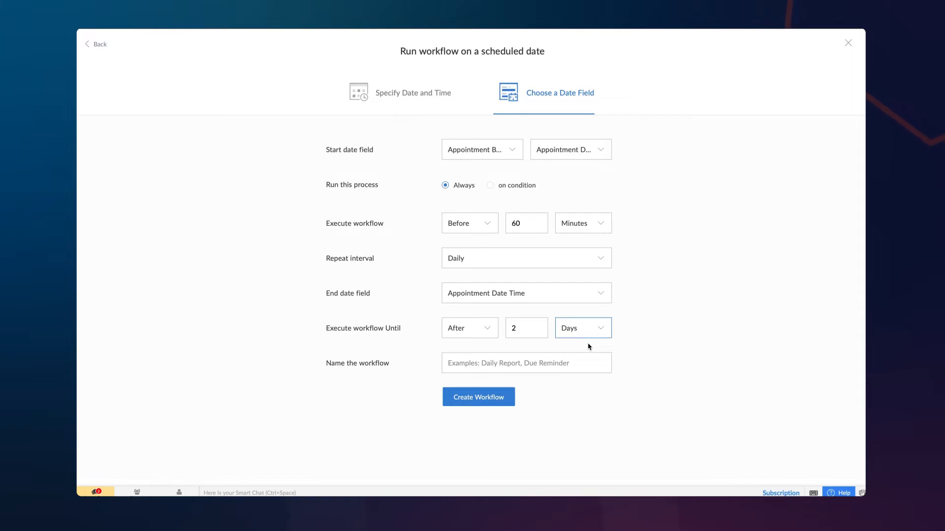
{"action": "left_click", "coordinate": [585, 265]}
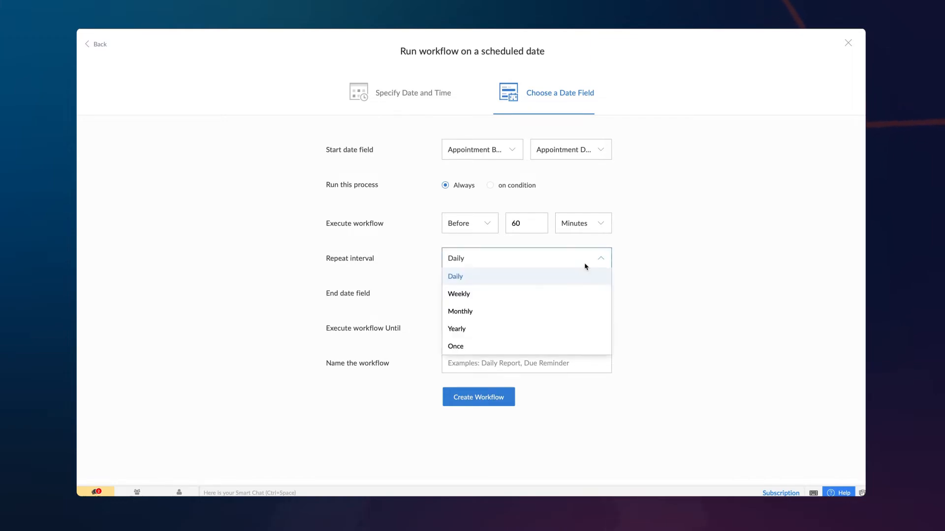
{"action": "left_click", "coordinate": [569, 344]}
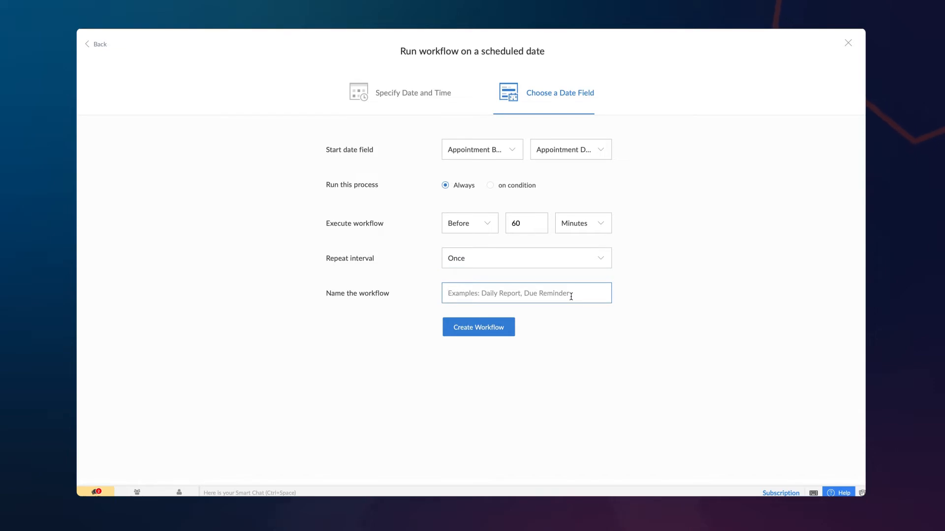
Name the workflow 'Appointment Reminder', create it, and begin adding its first action.
{"action": "type", "text": "Appointment Reminder"}
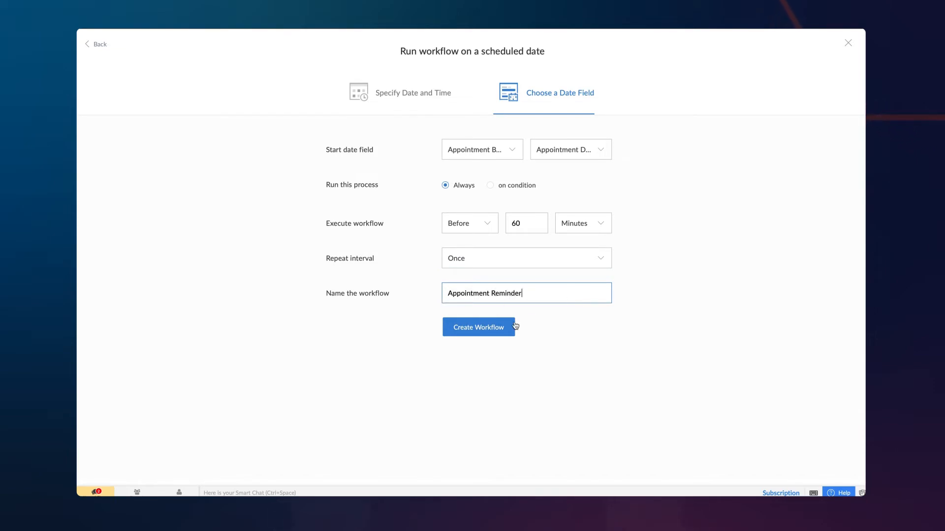
{"action": "left_click", "coordinate": [457, 325]}
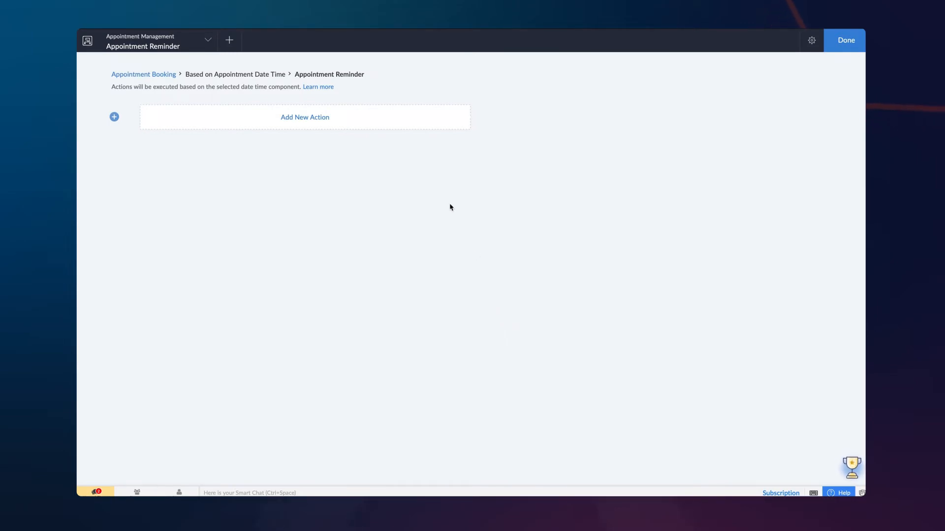
{"action": "left_click", "coordinate": [391, 116]}
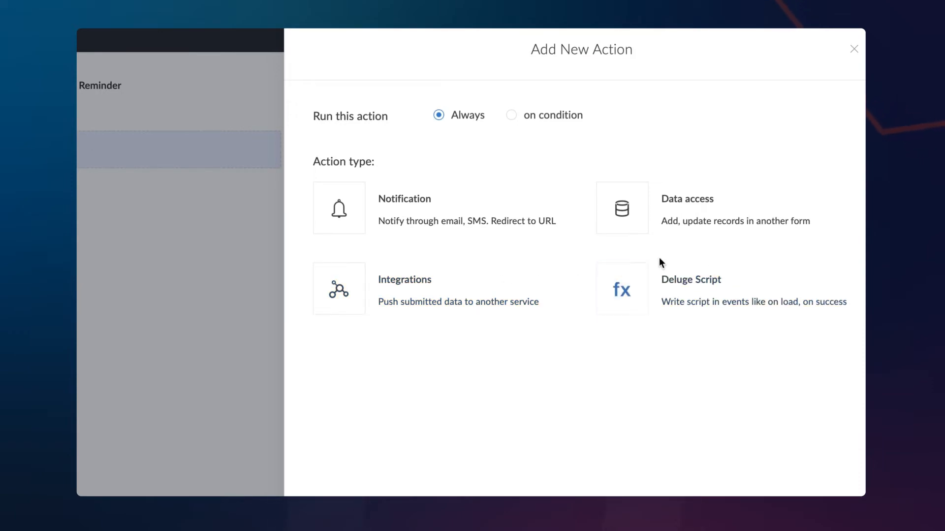
Choose the Notification action type to see the email, SMS and mobile notification options.
{"action": "left_click", "coordinate": [465, 205]}
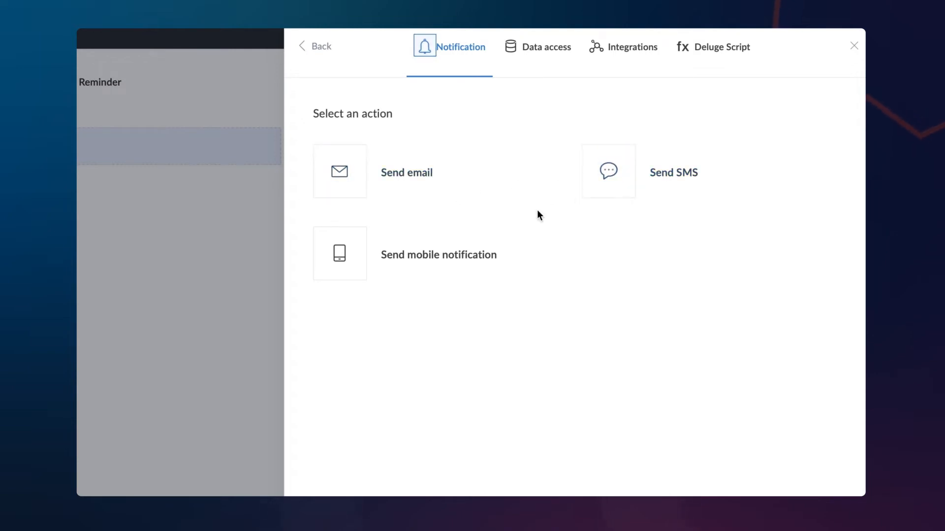
Make a Send email action from the admin's address to Customer Email, subject 'Appointment Reminder'.
{"action": "left_click", "coordinate": [410, 185]}
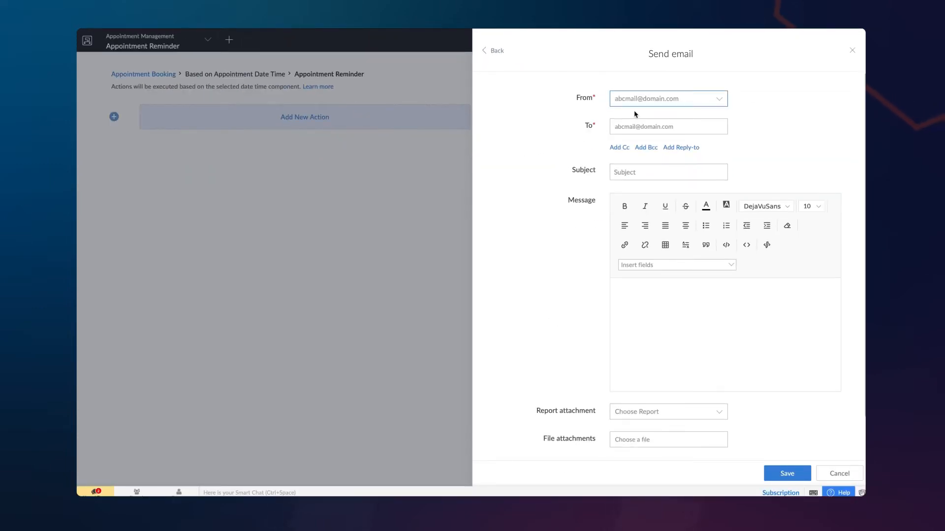
{"action": "left_click", "coordinate": [650, 104]}
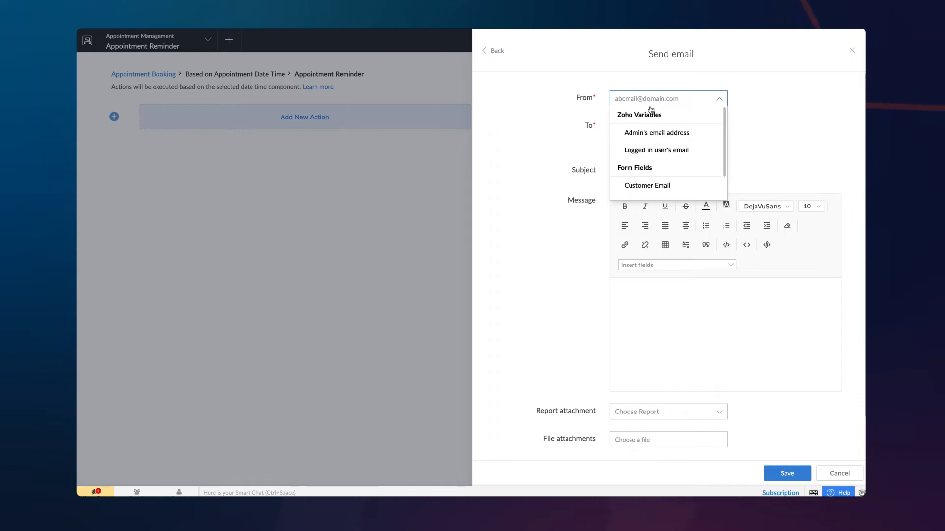
{"action": "left_click", "coordinate": [649, 131]}
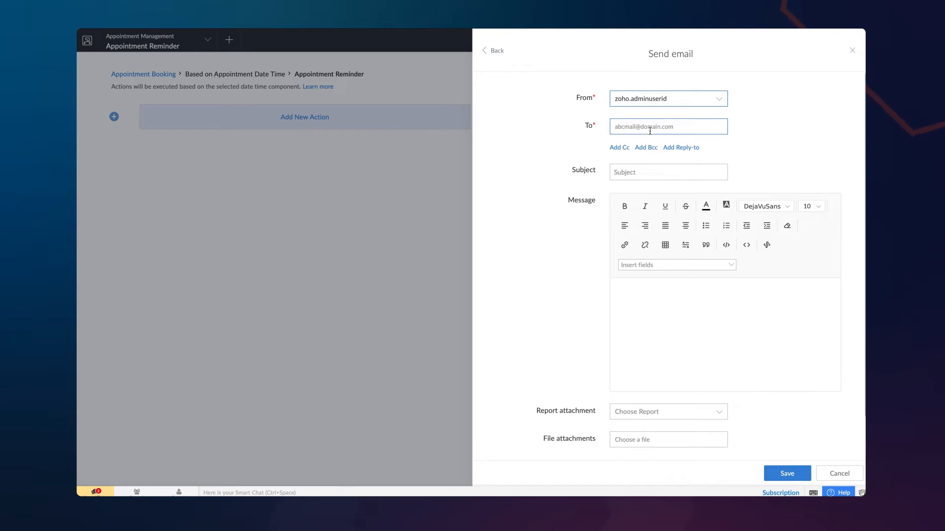
{"action": "left_click", "coordinate": [649, 131]}
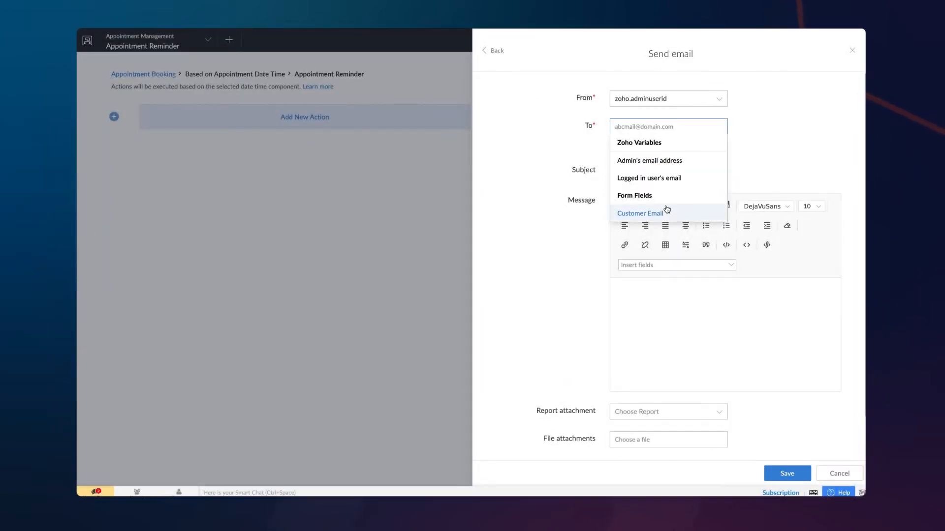
{"action": "left_click", "coordinate": [667, 210]}
{"action": "left_click", "coordinate": [667, 188]}
{"action": "type", "text": "Appointment Reminder"}
Write the body 'Hello first_name, You have an appointment today at Schedule_Date_Time'; add a File upload field under Staff Name.
{"action": "left_click", "coordinate": [674, 319]}
{"action": "type", "text": "Hello"}
{"action": "left_click", "coordinate": [682, 281]}
{"action": "scroll", "coordinate": [688, 335], "scroll_direction": "down", "scroll_amount": 4}
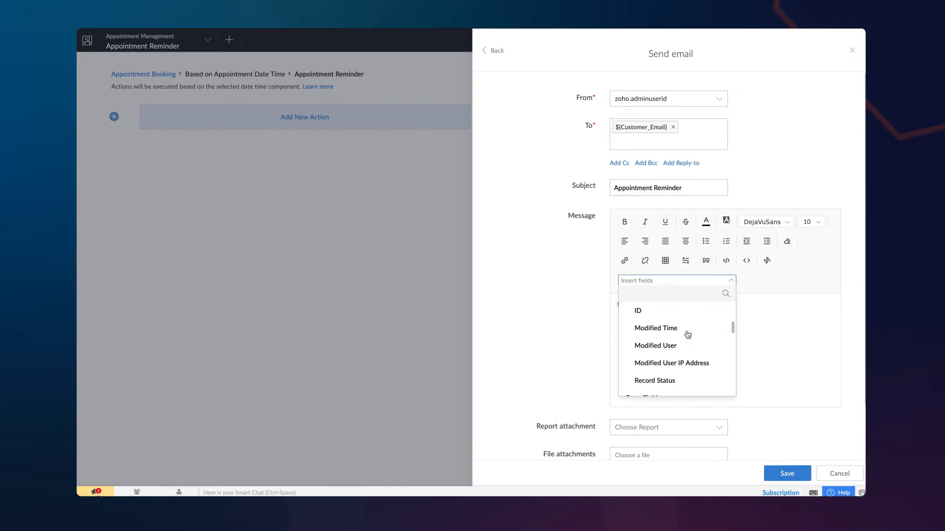
{"action": "left_click", "coordinate": [687, 335]}
{"action": "type", "text": ","}
{"action": "key", "text": "Return"}
{"action": "key", "text": "Return"}
{"action": "type", "text": "You have an appointment today at"}
{"action": "left_click", "coordinate": [681, 281]}
{"action": "scroll", "coordinate": [694, 331], "scroll_direction": "down", "scroll_amount": 5}
{"action": "left_click", "coordinate": [694, 334]}
{"action": "scroll", "coordinate": [694, 340], "scroll_direction": "down", "scroll_amount": 3}
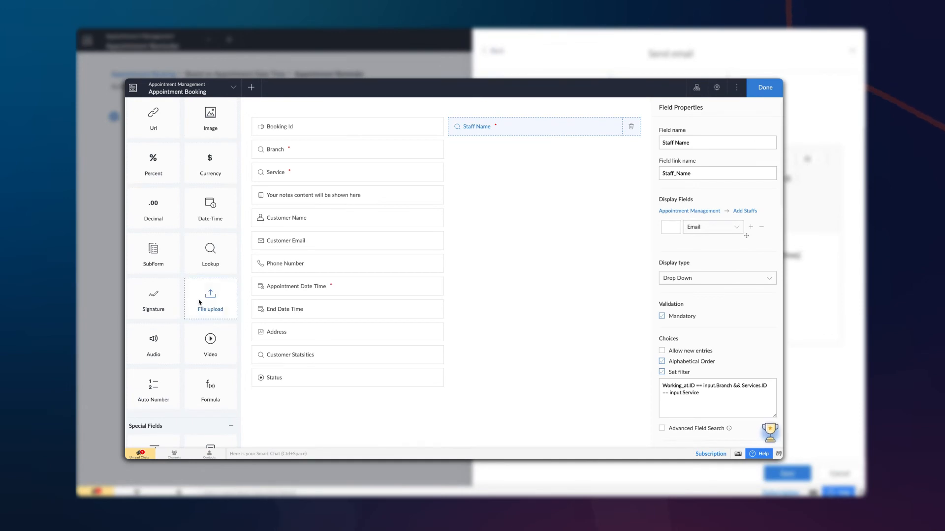
{"action": "left_click_drag", "start_coordinate": [204, 302], "coordinate": [569, 155]}
{"action": "left_click", "coordinate": [765, 88]}
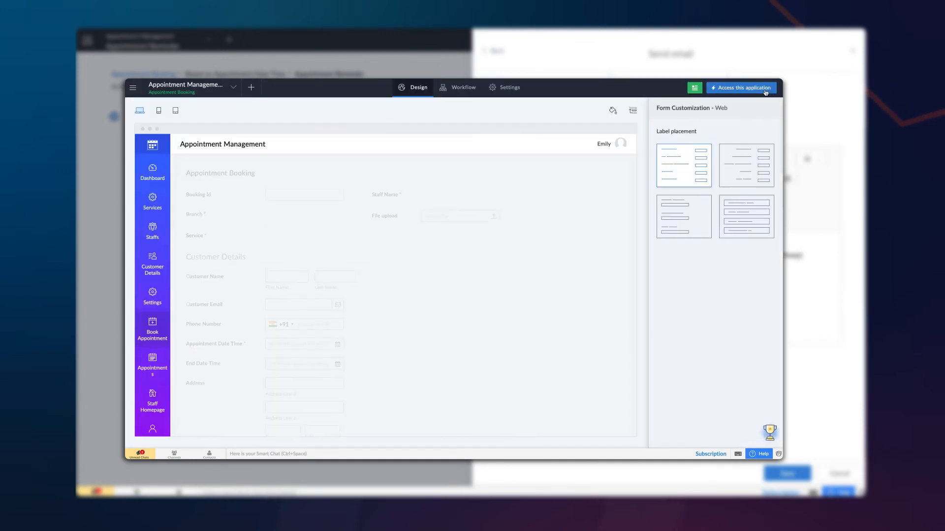
Save the reminder email action and check the workflow name in its properties.
{"action": "left_click", "coordinate": [765, 90]}
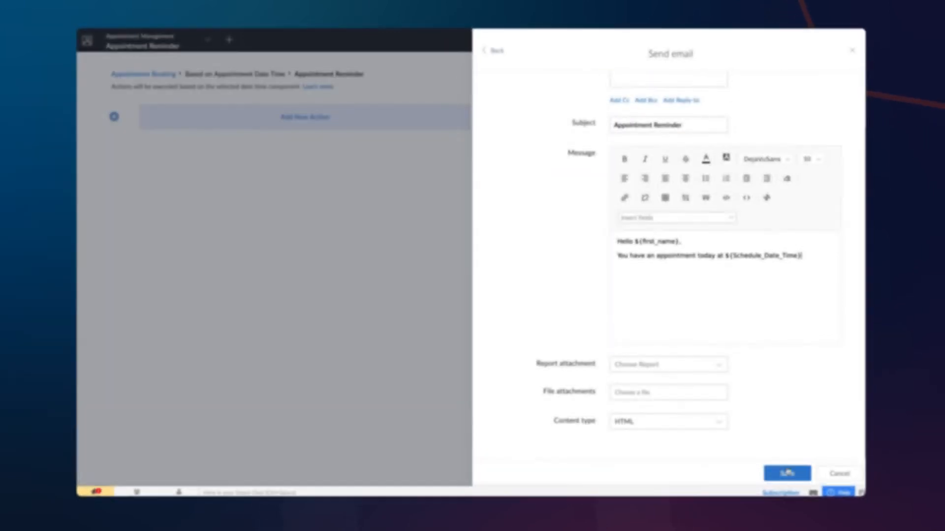
{"action": "left_click", "coordinate": [792, 474]}
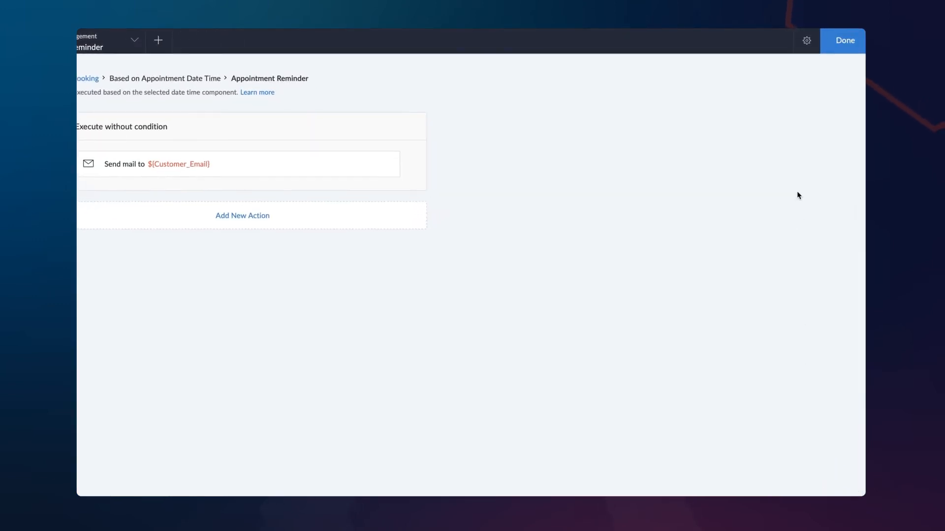
{"action": "left_click", "coordinate": [807, 40]}
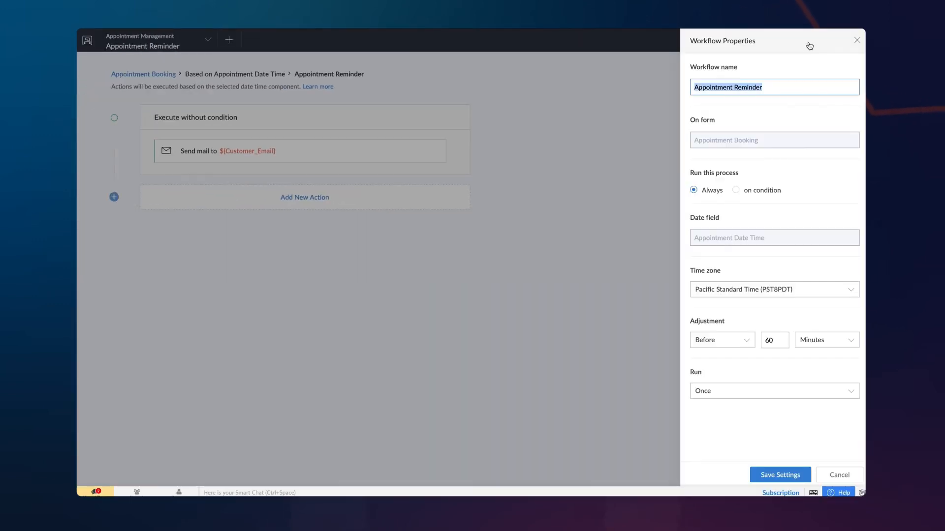
{"action": "left_click", "coordinate": [788, 84]}
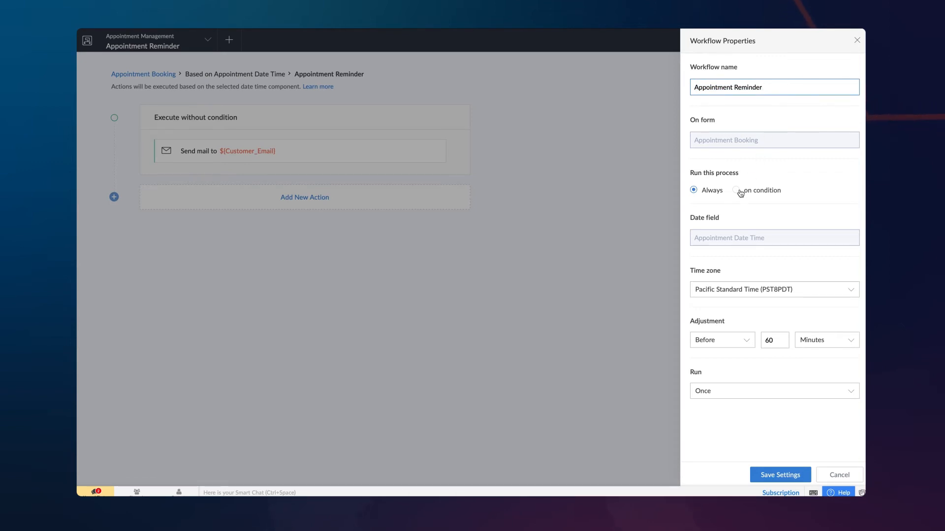
Keep Pacific Standard Time, save the workflow settings, then set Branch to Texas on the live form.
{"action": "left_click", "coordinate": [803, 291]}
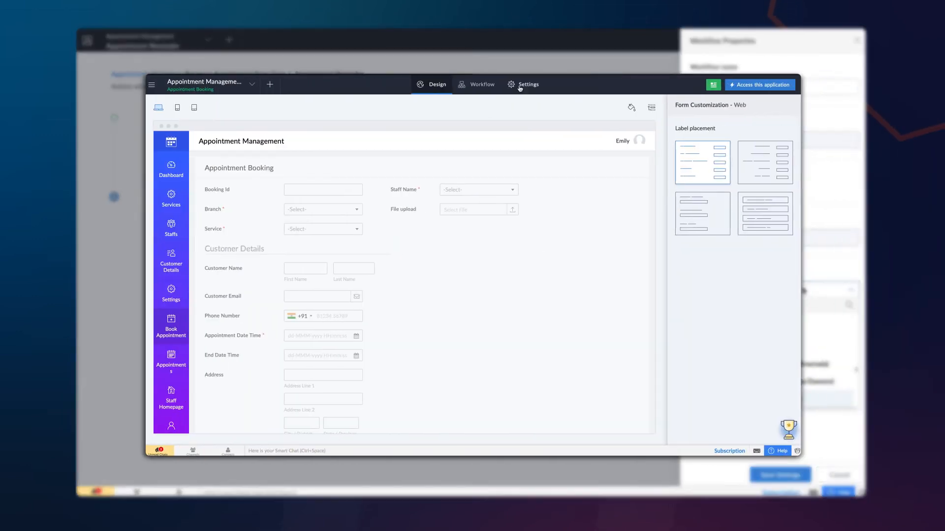
{"action": "left_click", "coordinate": [514, 141]}
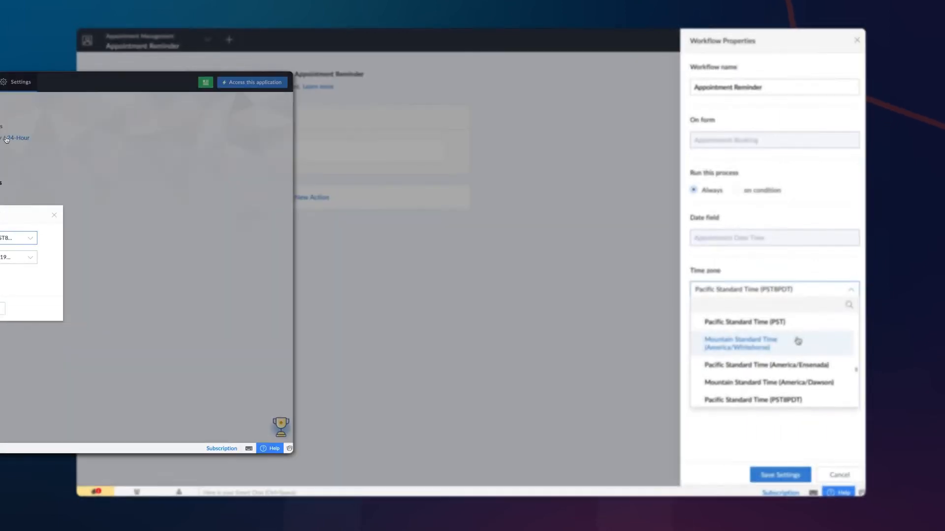
{"action": "scroll", "coordinate": [797, 341], "scroll_direction": "down", "scroll_amount": 15}
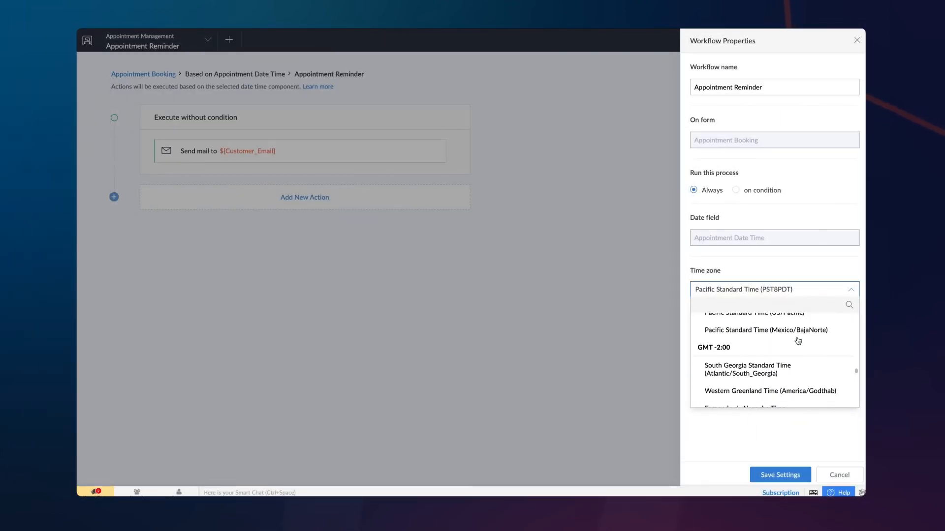
{"action": "scroll", "coordinate": [798, 340], "scroll_direction": "down", "scroll_amount": 10}
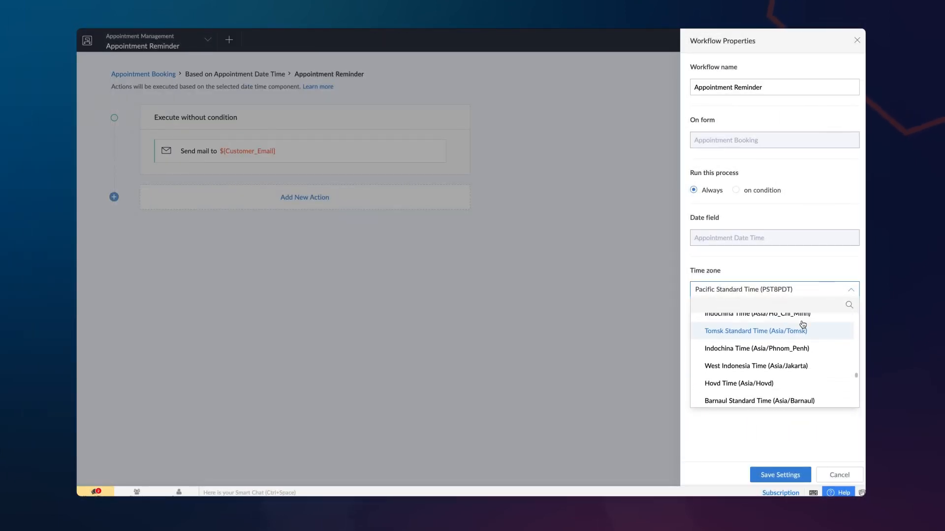
{"action": "left_click", "coordinate": [807, 291]}
{"action": "left_click", "coordinate": [776, 475]}
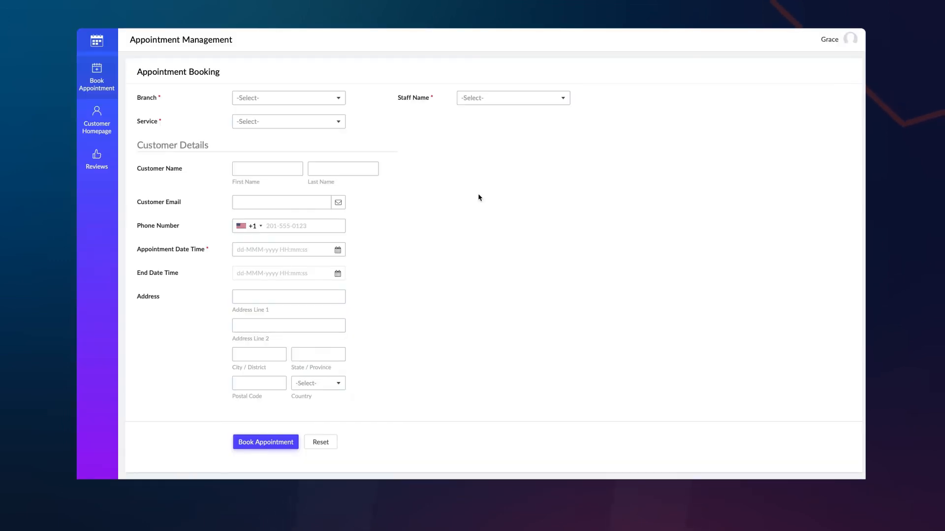
{"action": "left_click", "coordinate": [289, 98]}
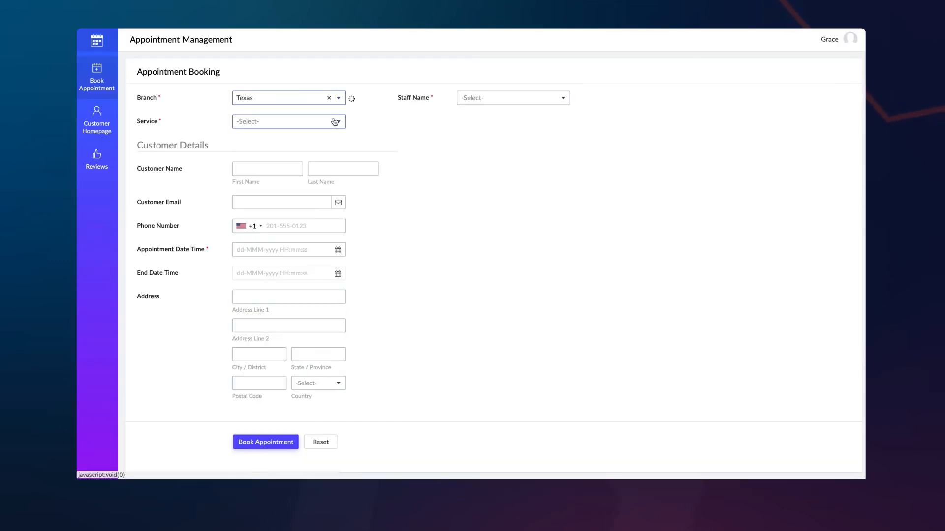
Choose the Consultancy service and a staff member, and enter the customer's name, e-mail and phone.
{"action": "left_click", "coordinate": [333, 122]}
{"action": "left_click", "coordinate": [513, 98]}
{"action": "left_click", "coordinate": [267, 169]}
{"action": "left_click", "coordinate": [312, 202]}
{"action": "left_click", "coordinate": [300, 225]}
{"action": "type", "text": "2015550123"}
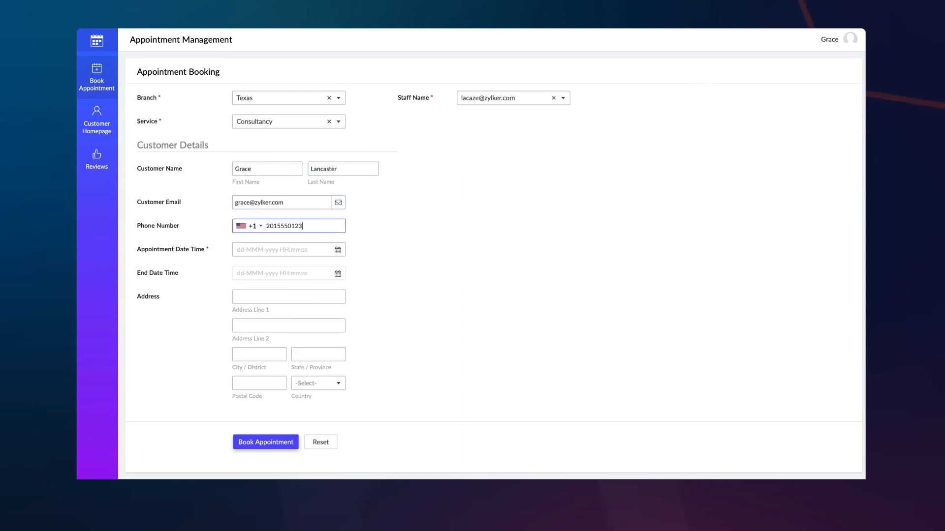
Set the appointment date-time to 29-Sep-2022 18:00:00.
{"action": "left_click", "coordinate": [319, 250]}
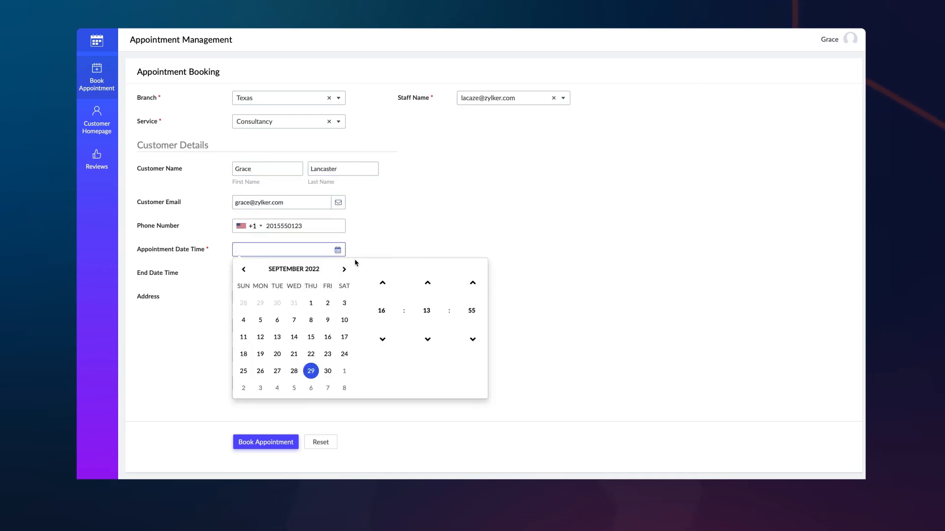
{"action": "left_click", "coordinate": [383, 283]}
{"action": "left_click", "coordinate": [382, 283]}
{"action": "left_click", "coordinate": [423, 309]}
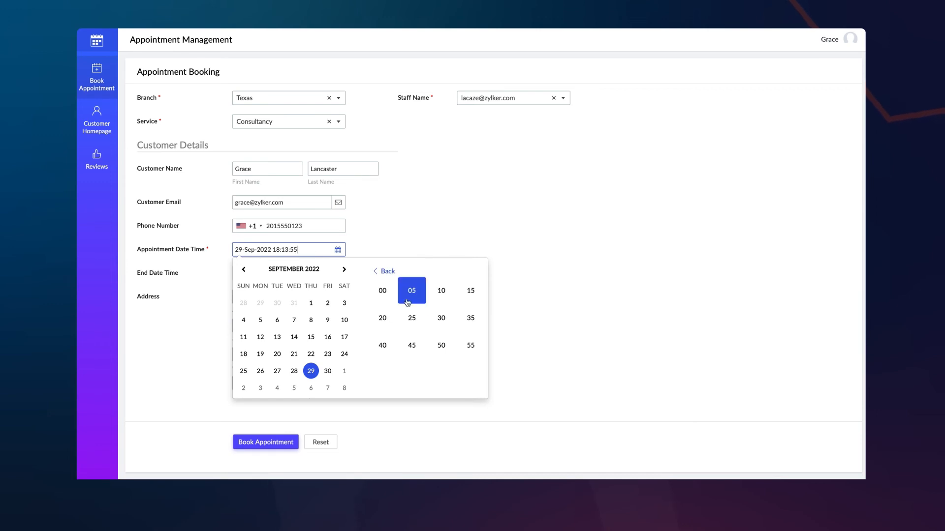
{"action": "left_click", "coordinate": [382, 290]}
{"action": "left_click", "coordinate": [468, 310]}
{"action": "left_click", "coordinate": [382, 290]}
{"action": "left_click", "coordinate": [528, 304]}
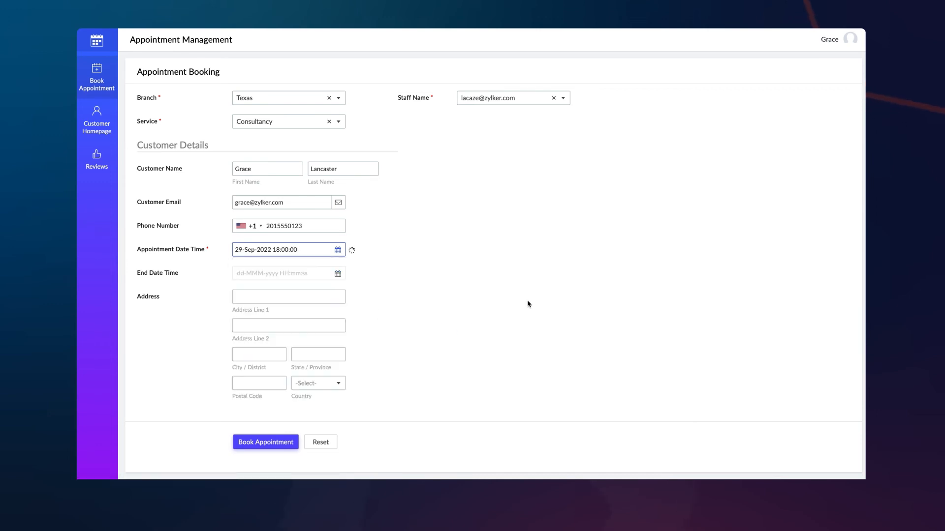
Enter the customer's street address, city, state and postal code, and set Country to United States.
{"action": "left_click", "coordinate": [338, 298]}
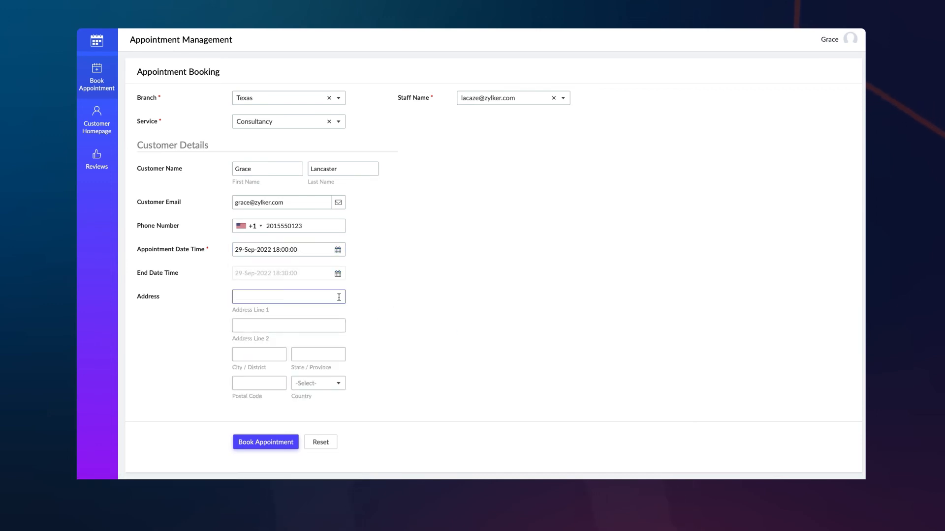
{"action": "key", "text": "Tab"}
{"action": "left_click", "coordinate": [282, 357]}
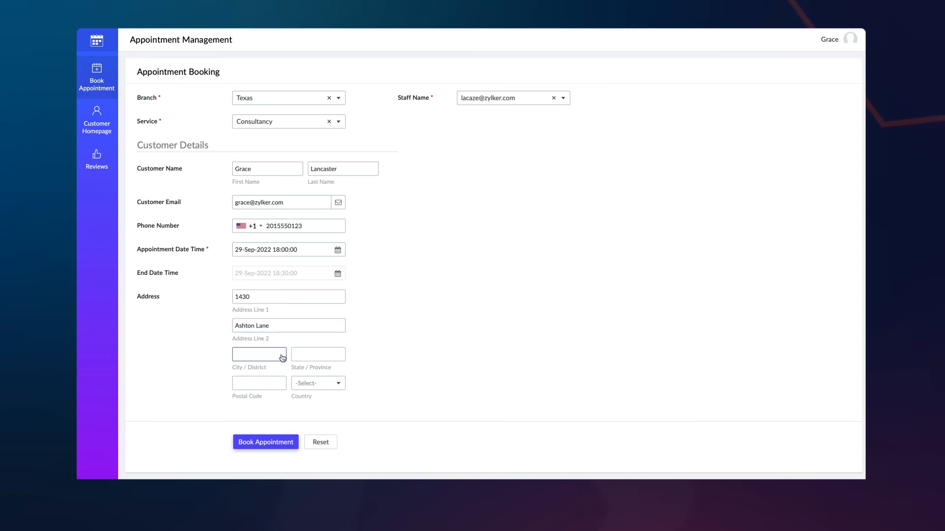
{"action": "type", "text": "Austin"}
{"action": "key", "text": "Tab"}
{"action": "type", "text": "Texas"}
{"action": "left_click", "coordinate": [269, 389]}
{"action": "type", "text": "787"}
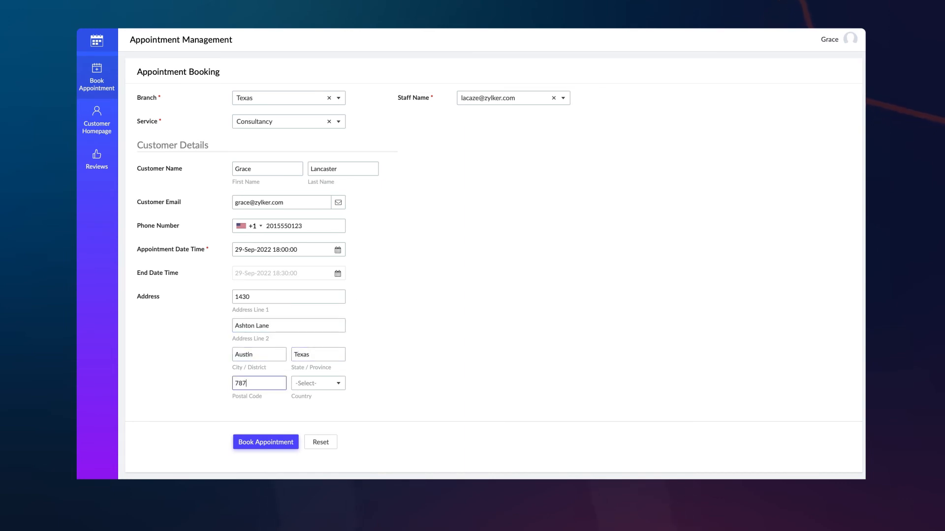
{"action": "type", "text": "56"}
{"action": "left_click", "coordinate": [319, 383]}
{"action": "type", "text": "unit"}
{"action": "left_click", "coordinate": [315, 367]}
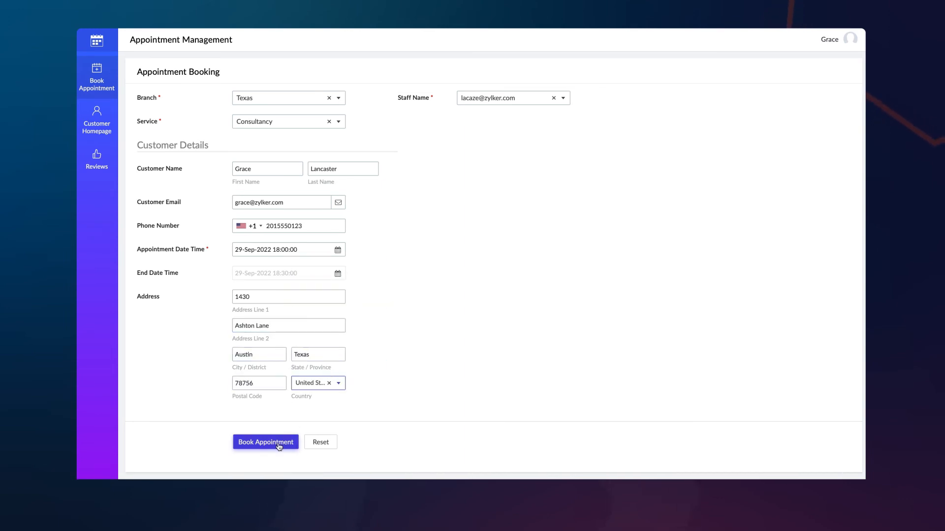